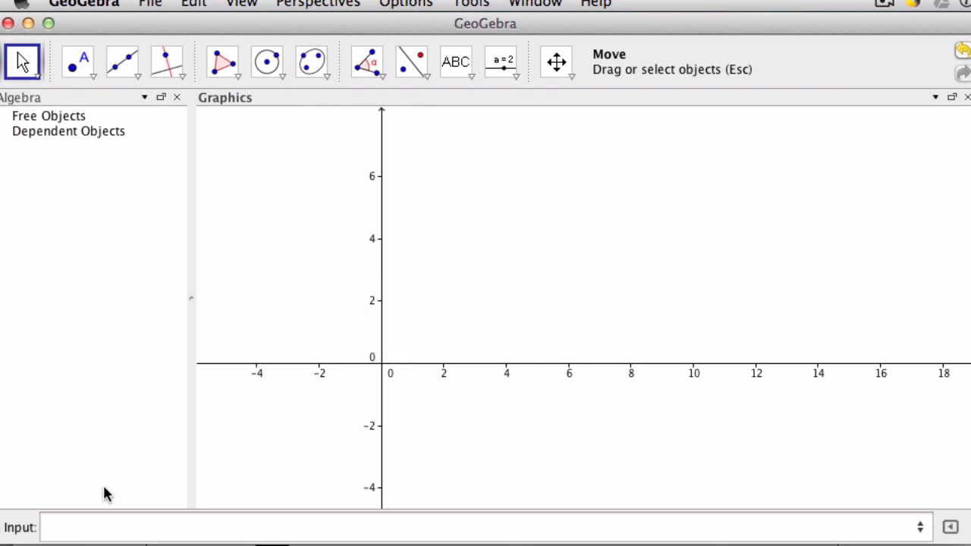
Create the number a = 1 in the Input bar.
left_click(71, 535)
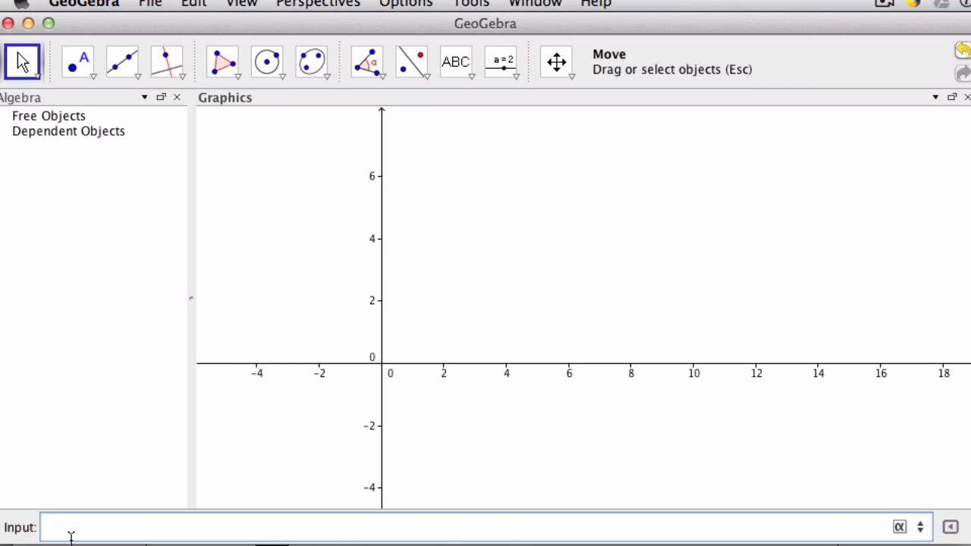
type("a = 1")
key("Return")
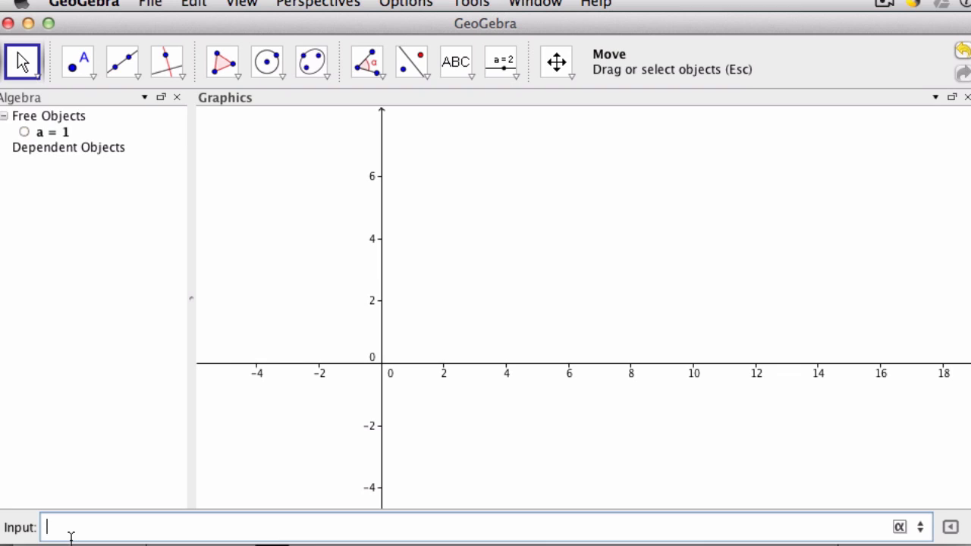
Graph f(x) = a x², with the multiplication sign removed from the formula.
type("f(x) = a * x^2")
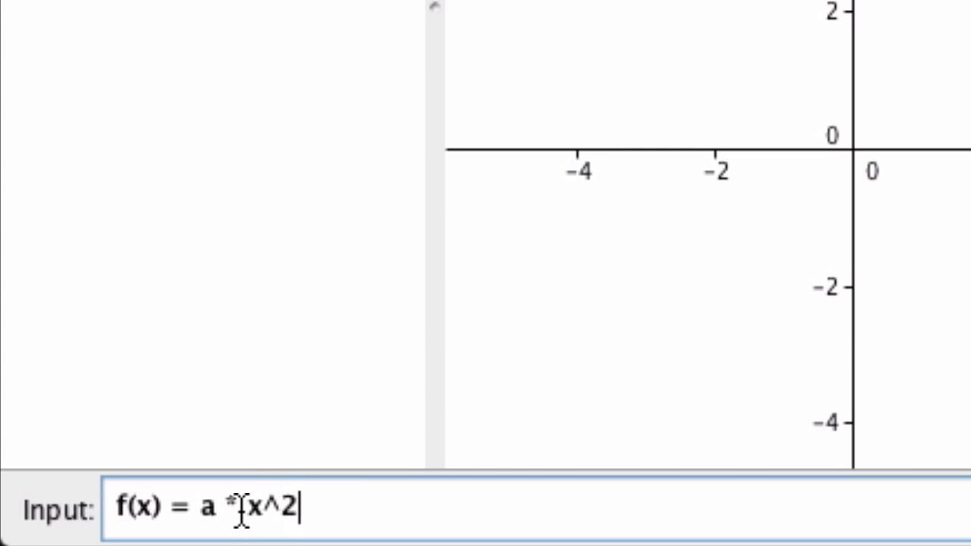
left_click(240, 506)
key("BackSpace")
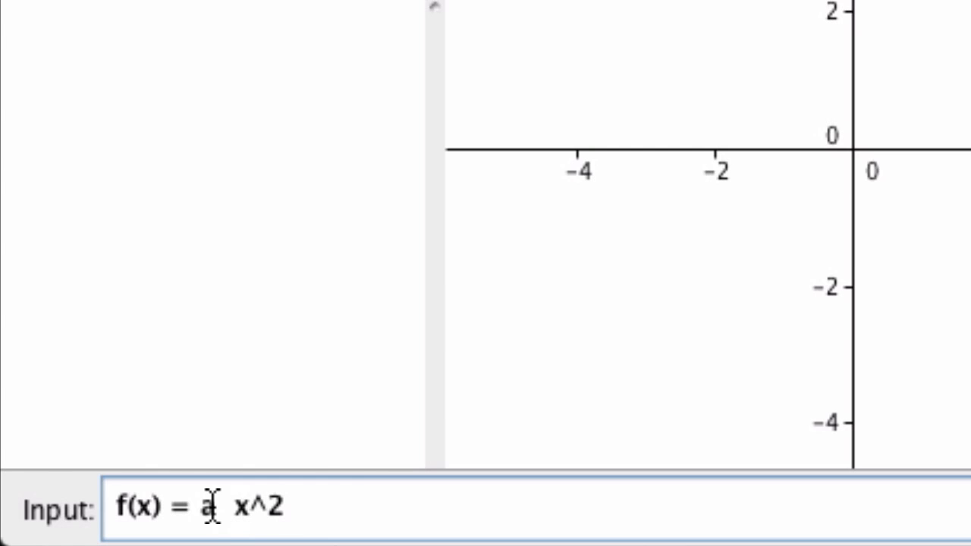
left_click(215, 507)
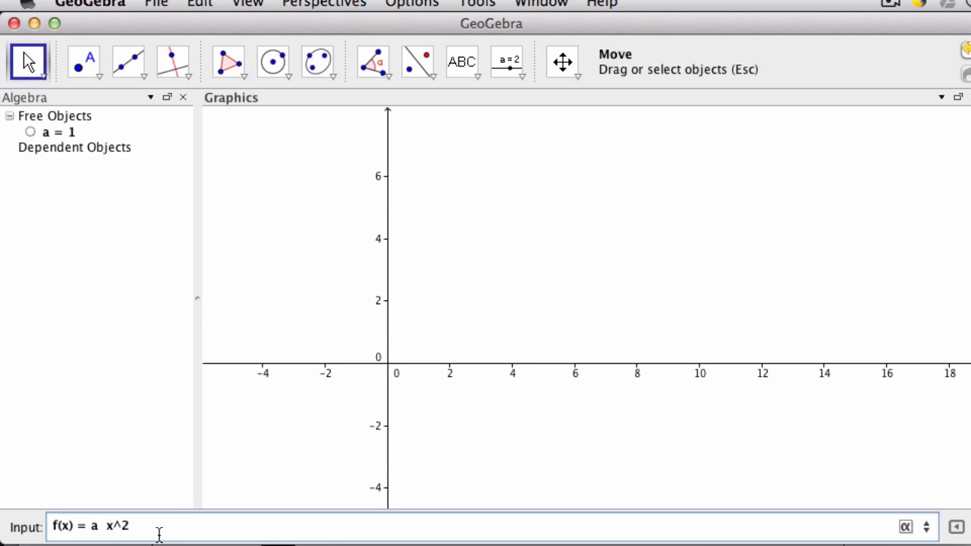
key("Return")
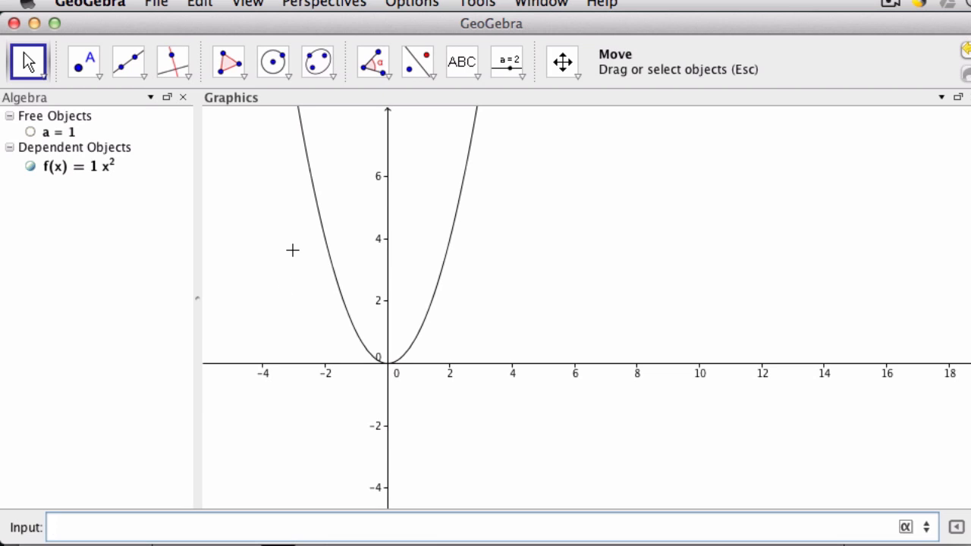
Display a as a slider at the upper right of the graph and open its properties.
left_click(31, 134)
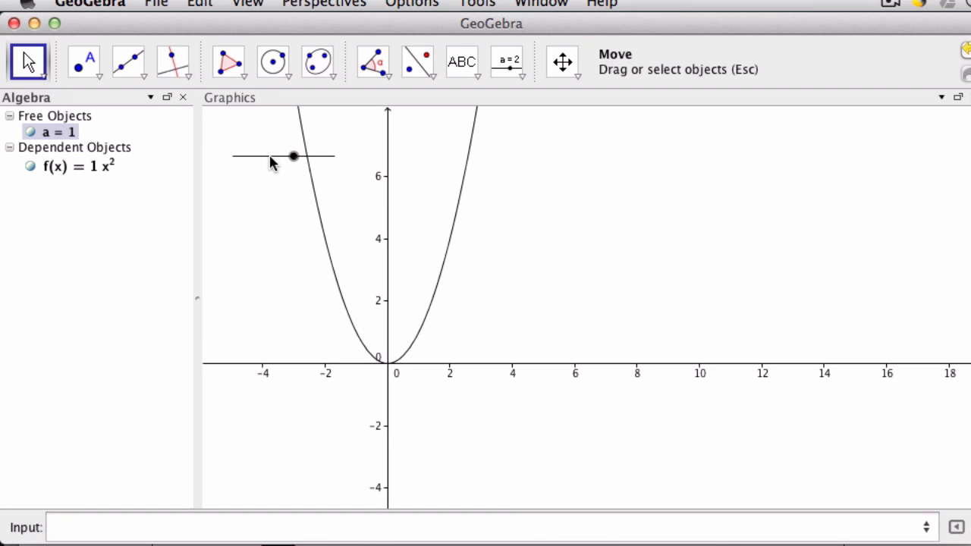
left_click_drag(271, 161, 628, 148)
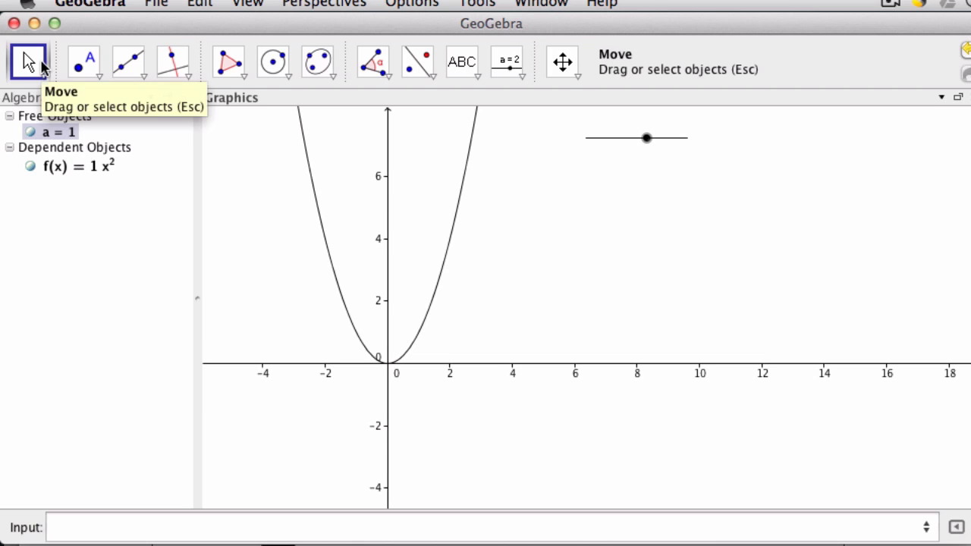
double_click(628, 144)
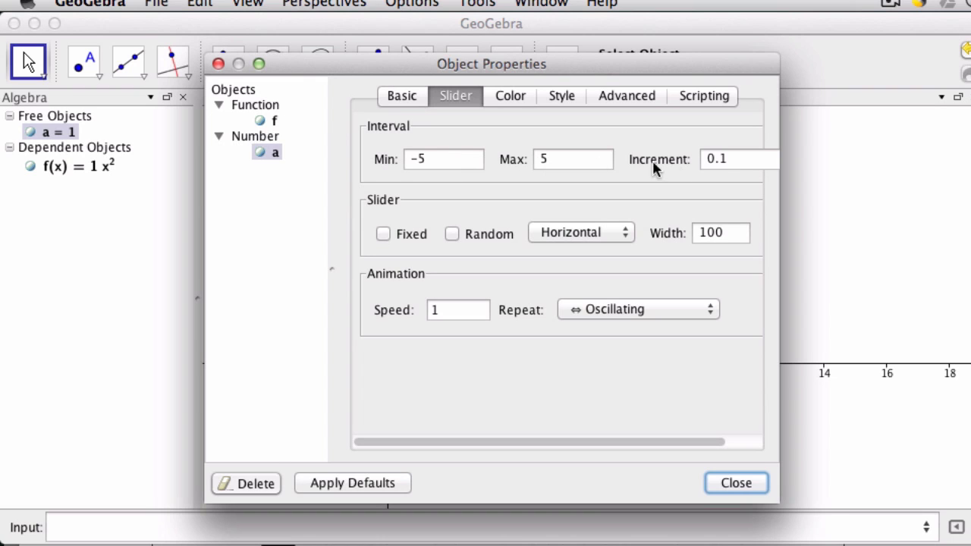
Set slider a's range to −10 to 10 with increment 0.01.
left_click(438, 160)
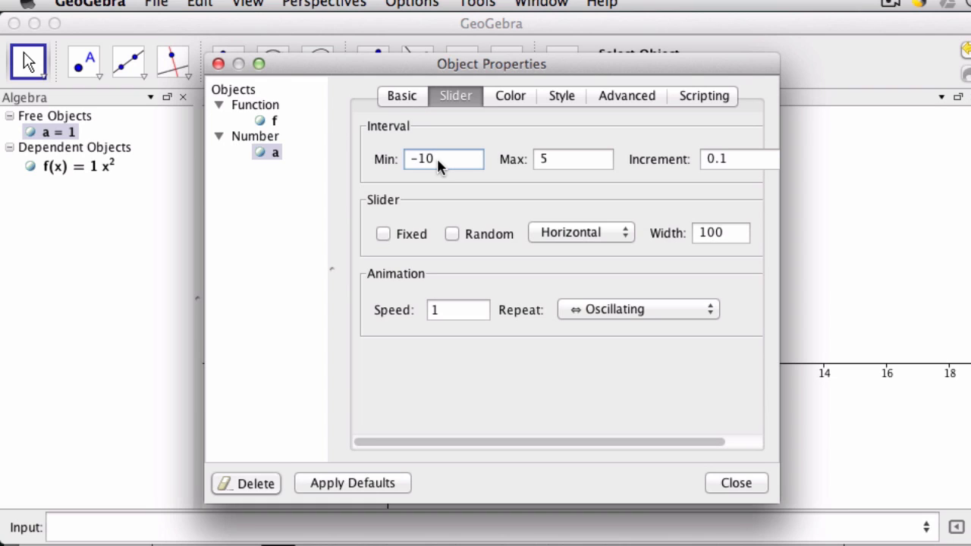
left_click(555, 169)
type("10")
key("Tab")
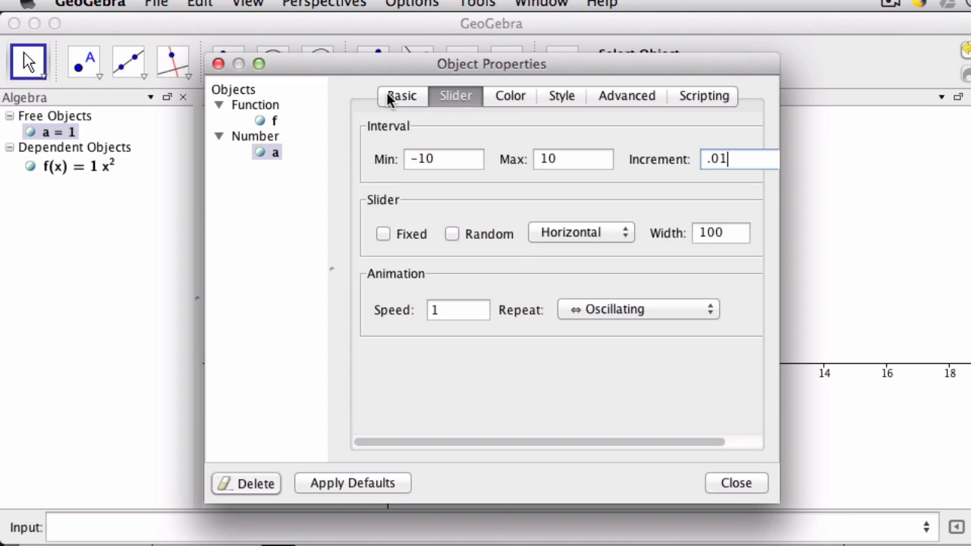
Colour slider a red and show its name-and-value label.
left_click(519, 99)
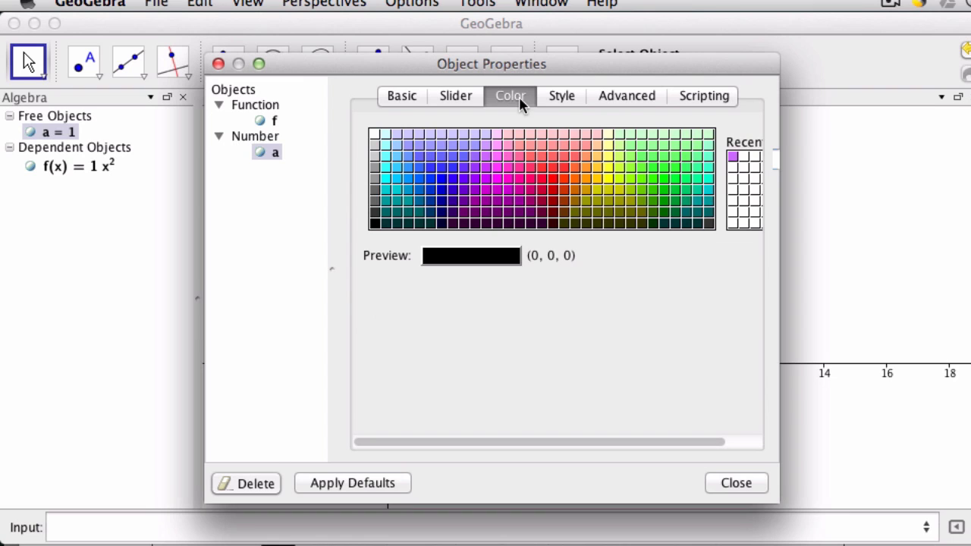
left_click(567, 169)
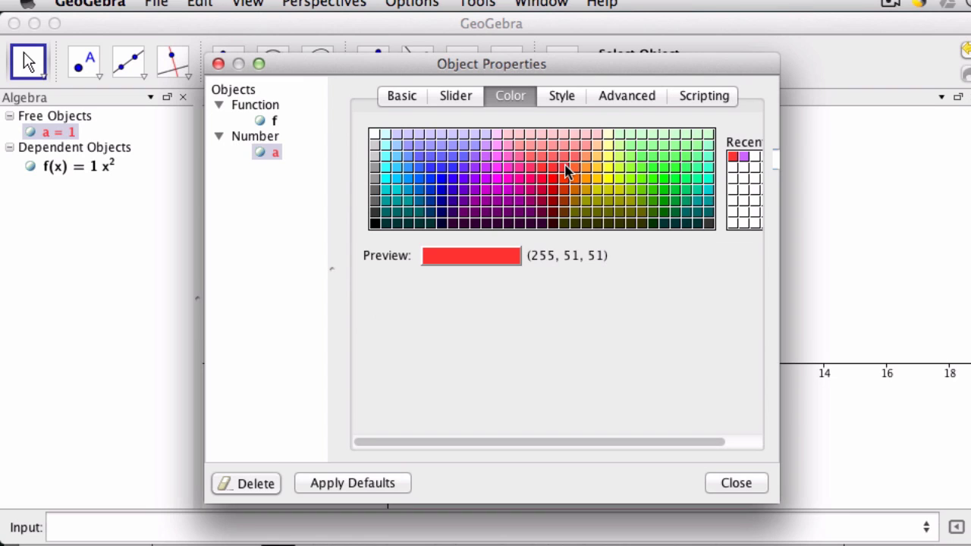
left_click(406, 101)
left_click(376, 303)
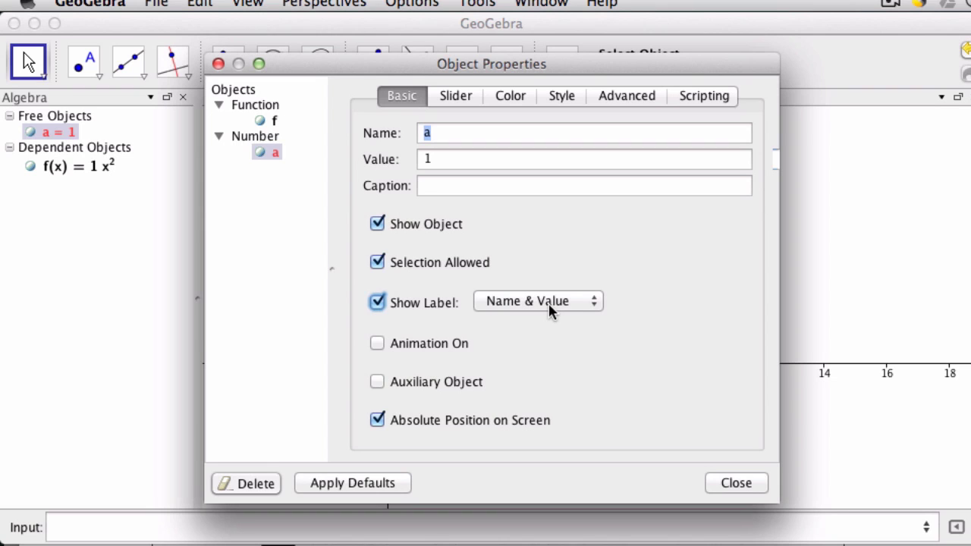
left_click(726, 481)
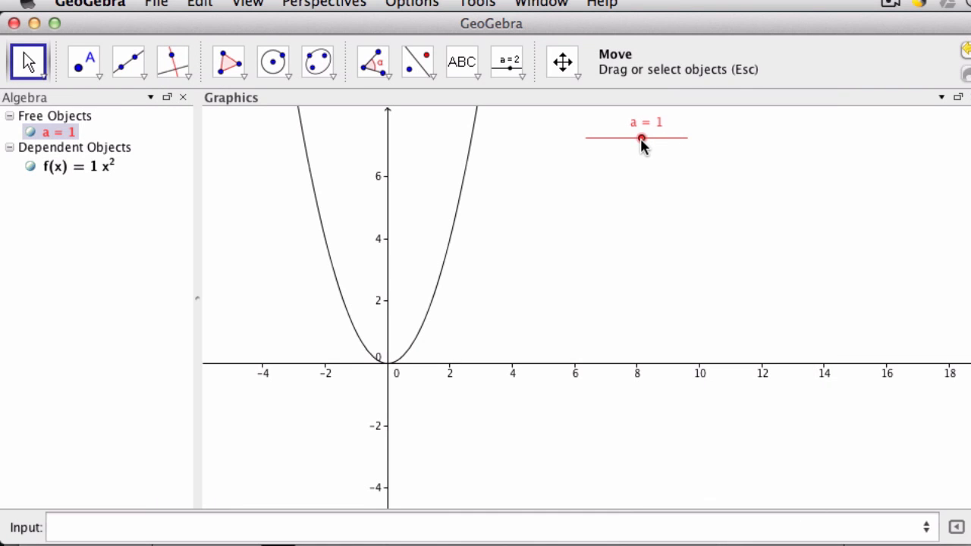
Move slider a to 0.8 and create the number b = 1.
mouse_move(643, 148)
left_mouse_down()
mouse_move(626, 148)
mouse_move(657, 147)
mouse_move(633, 147)
mouse_move(642, 145)
left_mouse_up()
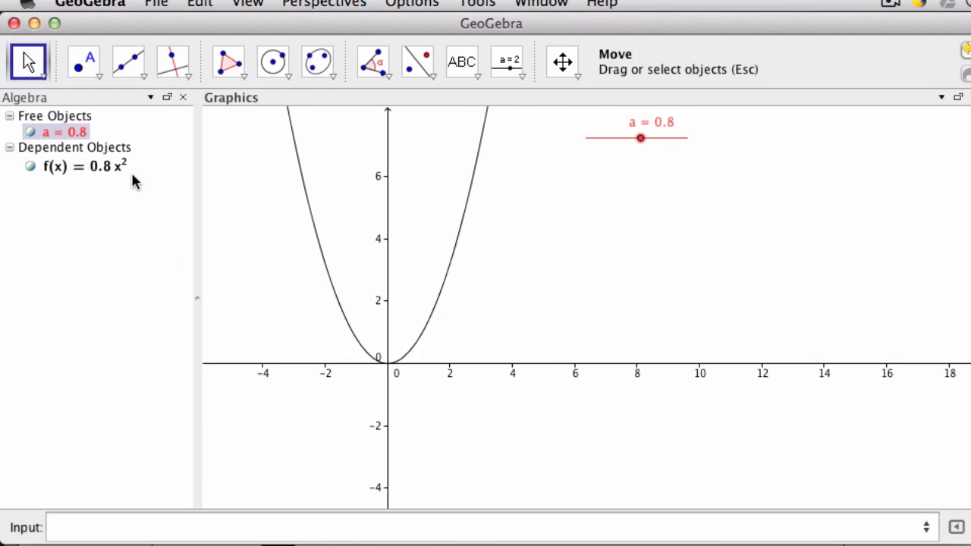
left_click(101, 531)
type("b = 1")
key("Return")
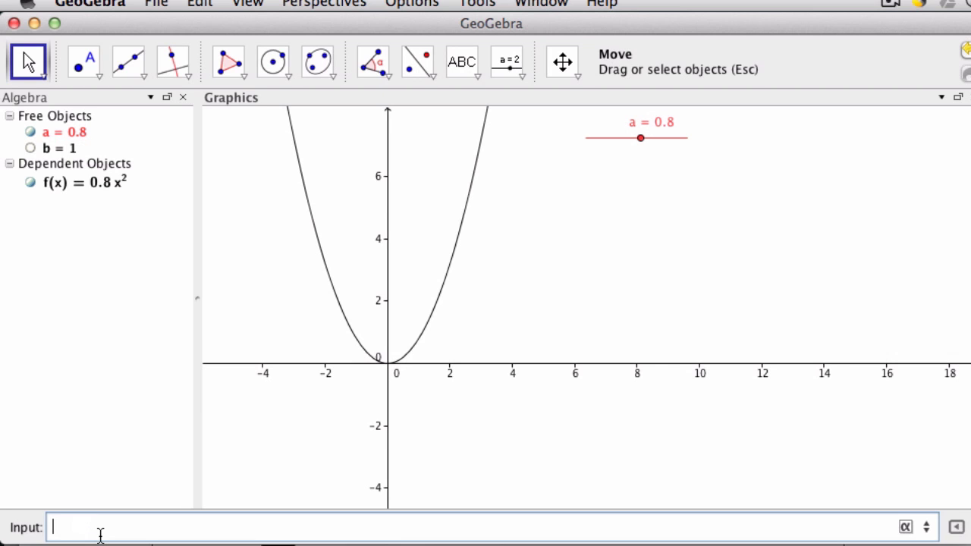
Redefine f as a x² + b x.
double_click(90, 183)
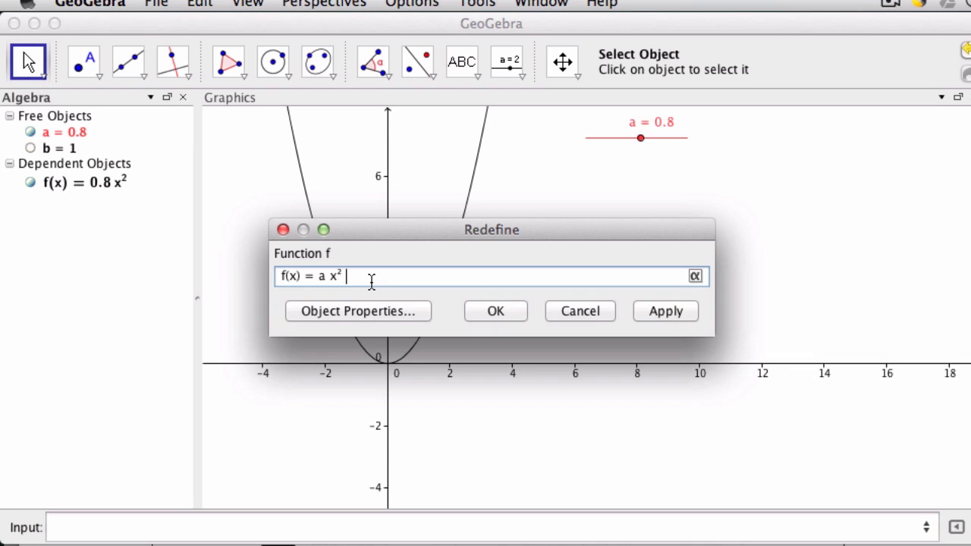
type("+ bx")
key("Return")
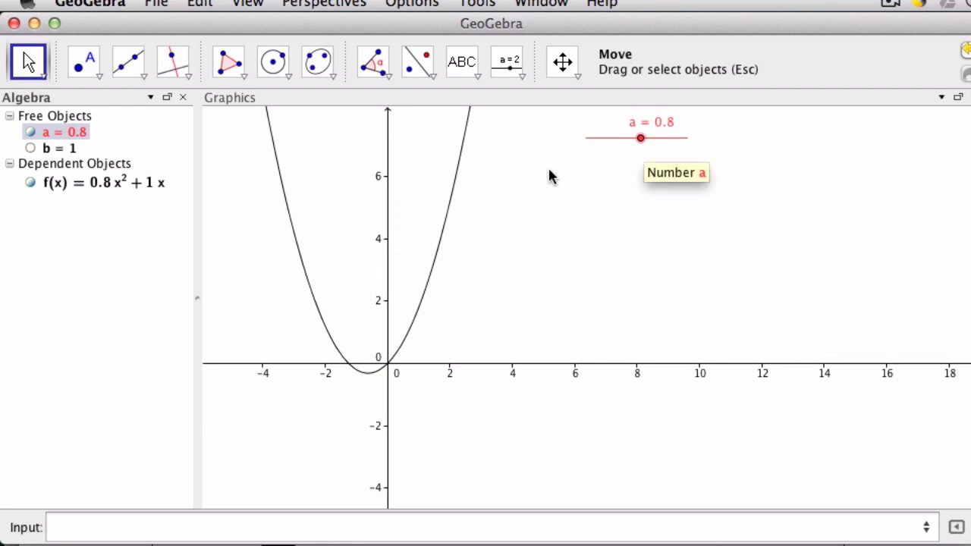
mouse_move(151, 186)
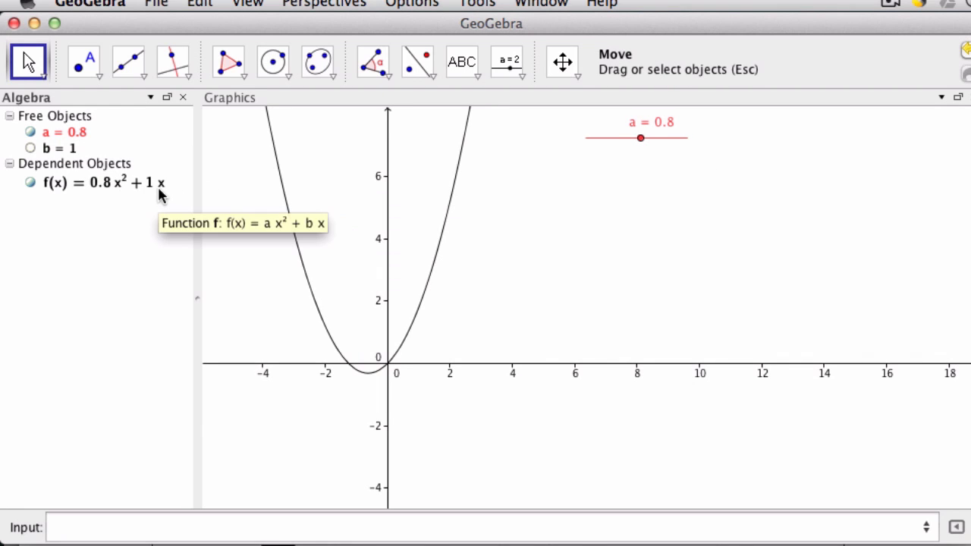
Show b as a slider and set b = −3 and a = 1.
left_click(31, 148)
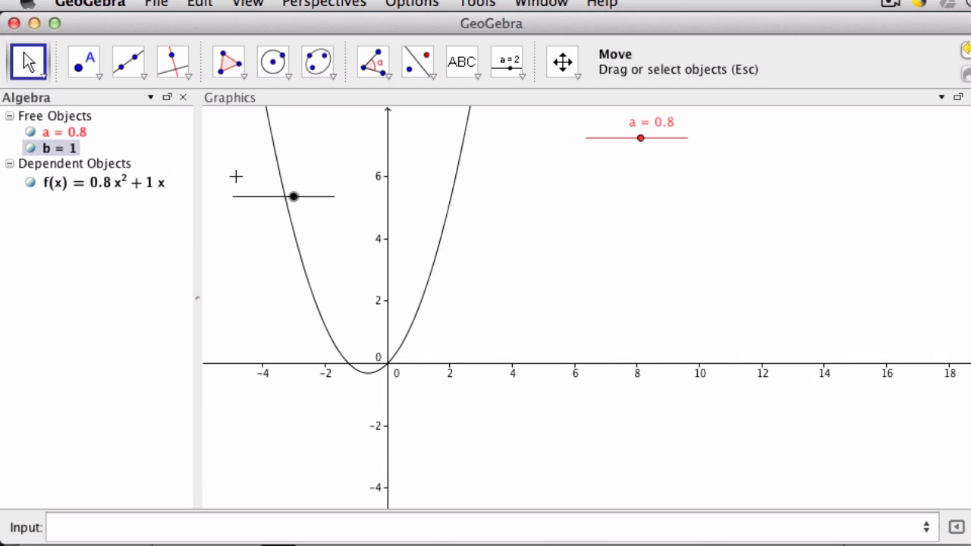
left_click_drag(282, 196, 605, 176)
mouse_move(641, 140)
left_mouse_down()
mouse_move(634, 149)
mouse_move(641, 144)
left_mouse_up()
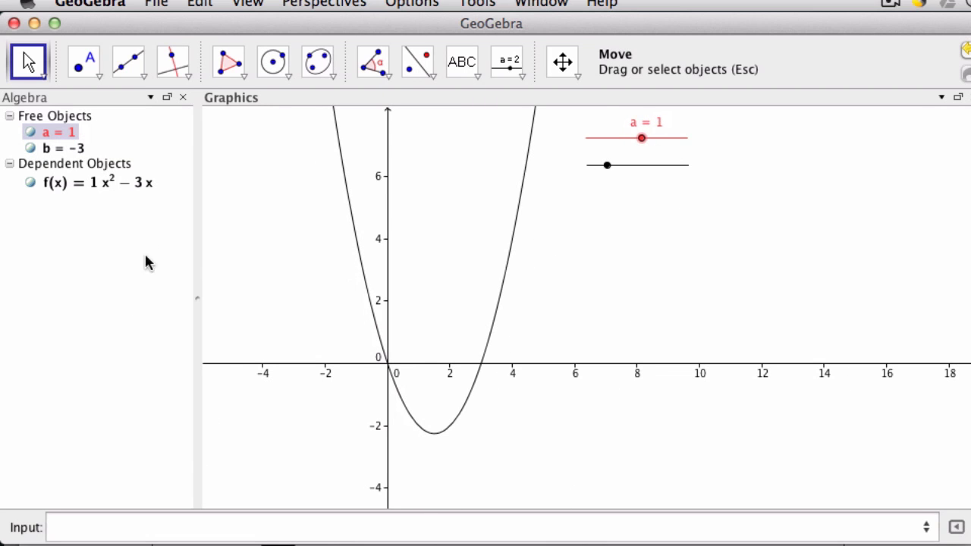
Try appending + c to f, which triggers a Redefinition failed error.
double_click(148, 186)
left_click(410, 276)
type("+ c")
key("Return")
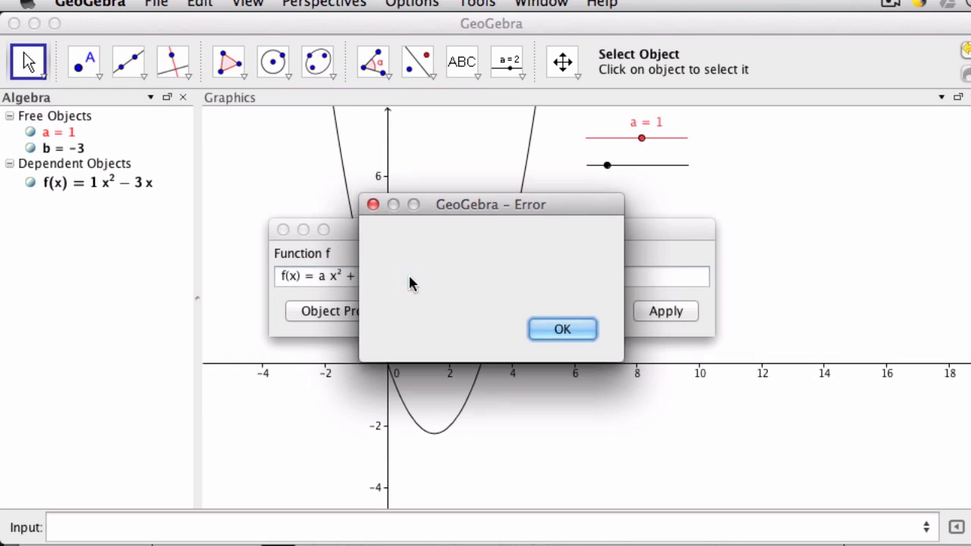
Dismiss the errors, cancel the redefinition, and create the number c = 1.
left_click(548, 334)
left_click(562, 331)
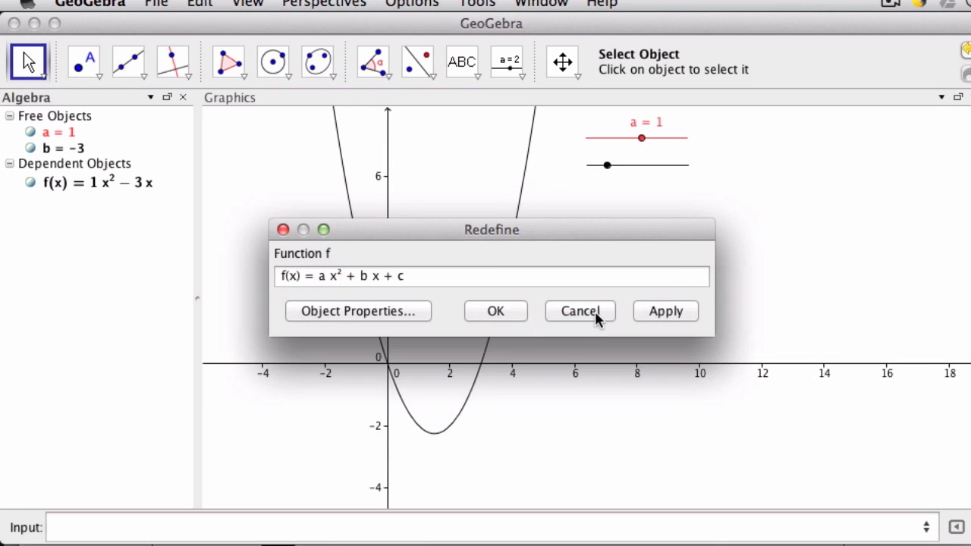
left_click(595, 312)
left_click(93, 538)
type("c = 1")
key("Return")
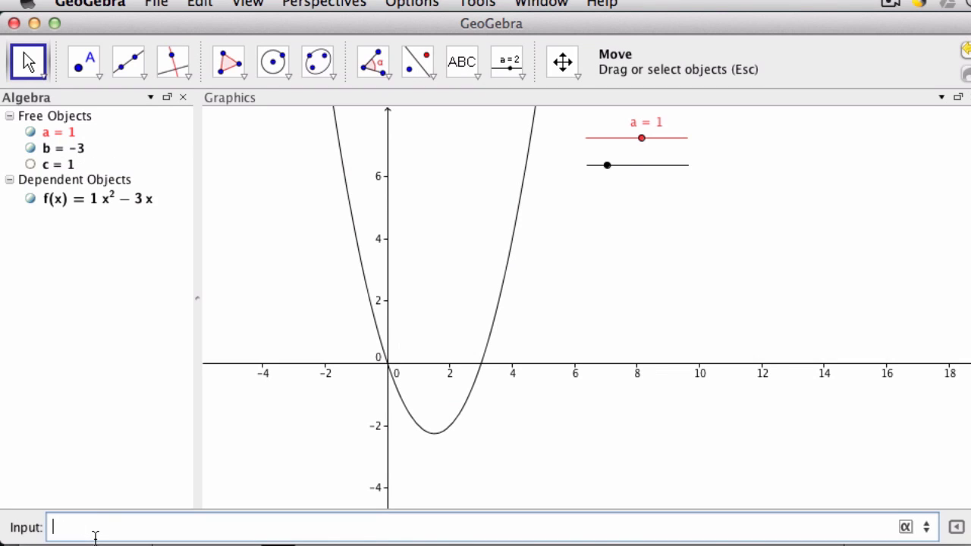
Redefine f as a x² + b x + c, giving 1x² − 3x + 1.
double_click(137, 199)
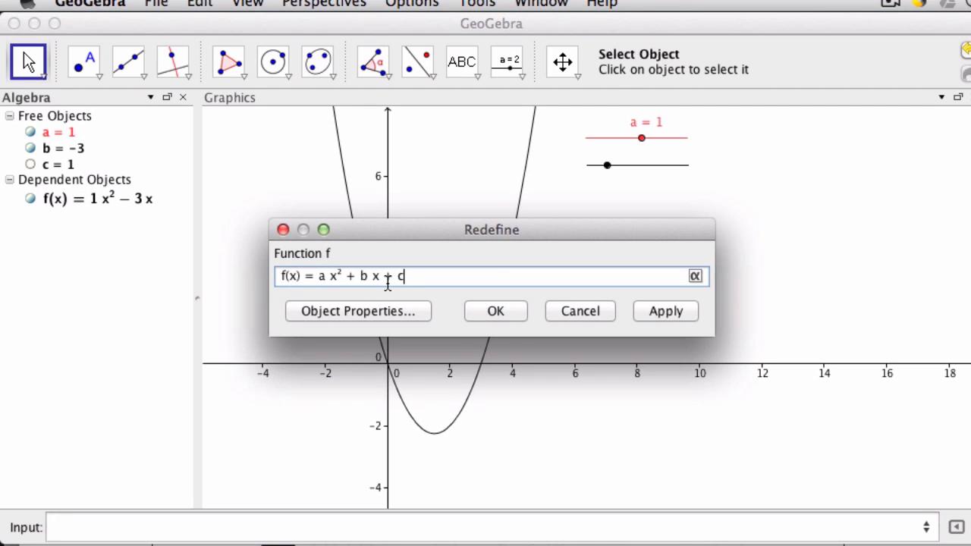
left_click(499, 310)
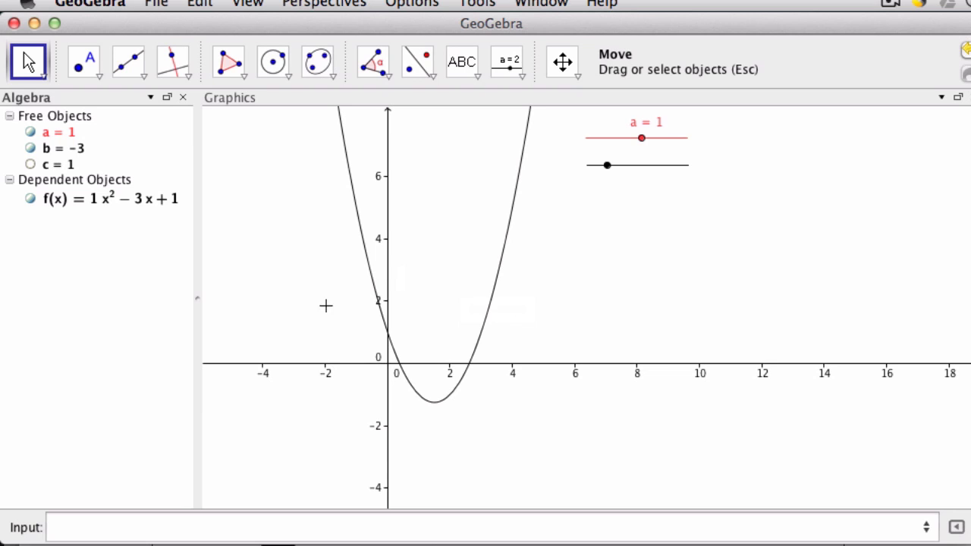
left_click(65, 164)
Show c as a slider and place it under the b slider.
left_click(30, 164)
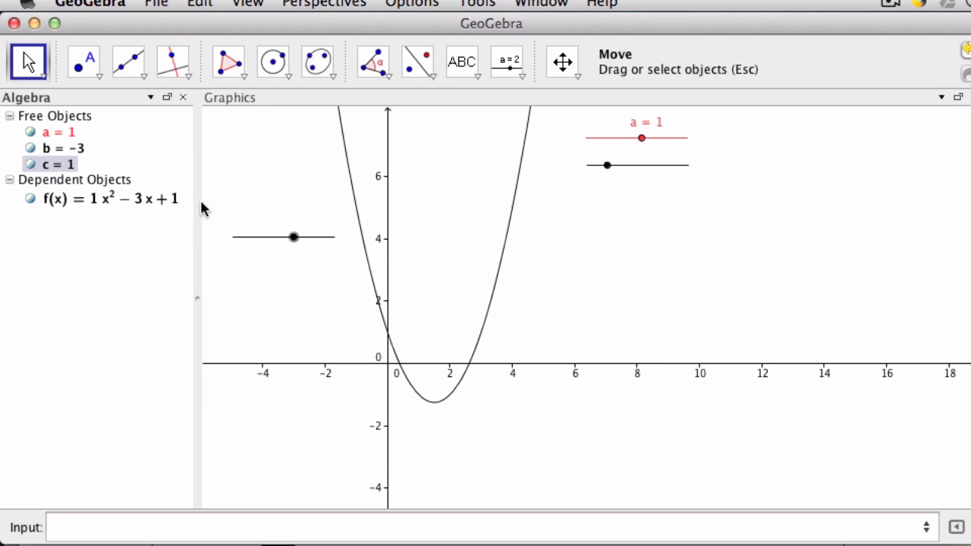
left_click_drag(247, 243, 605, 209)
left_click(641, 136)
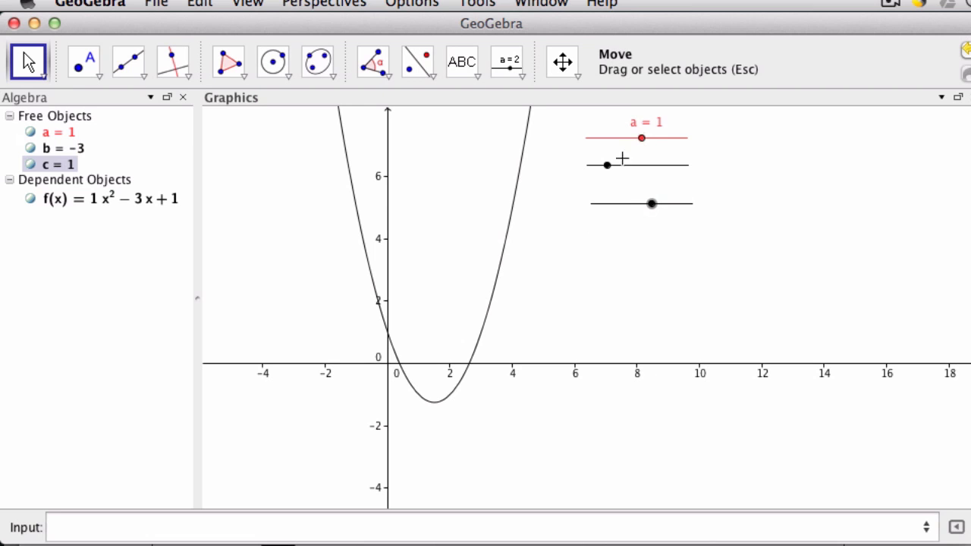
Turn on slider b's name-and-value label and set c to 3.7.
double_click(626, 166)
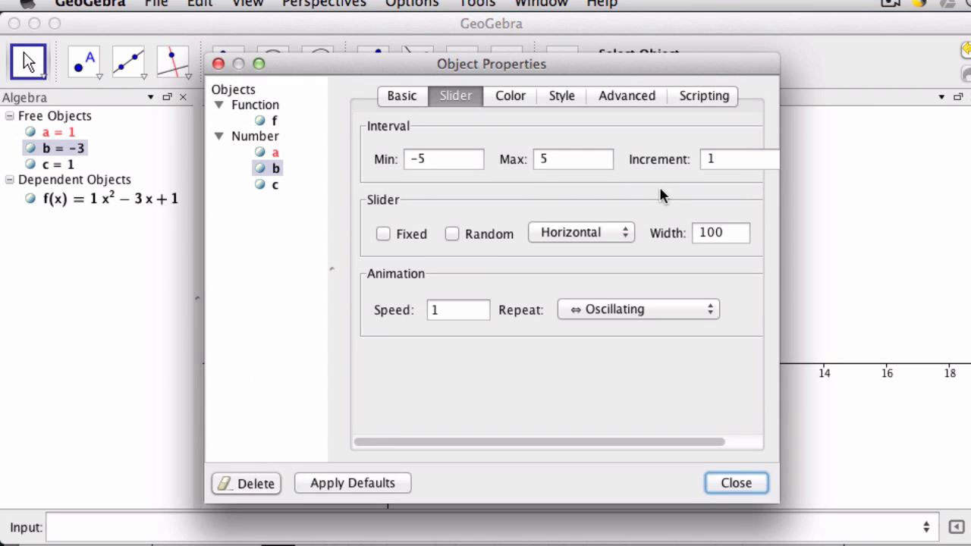
left_click(395, 97)
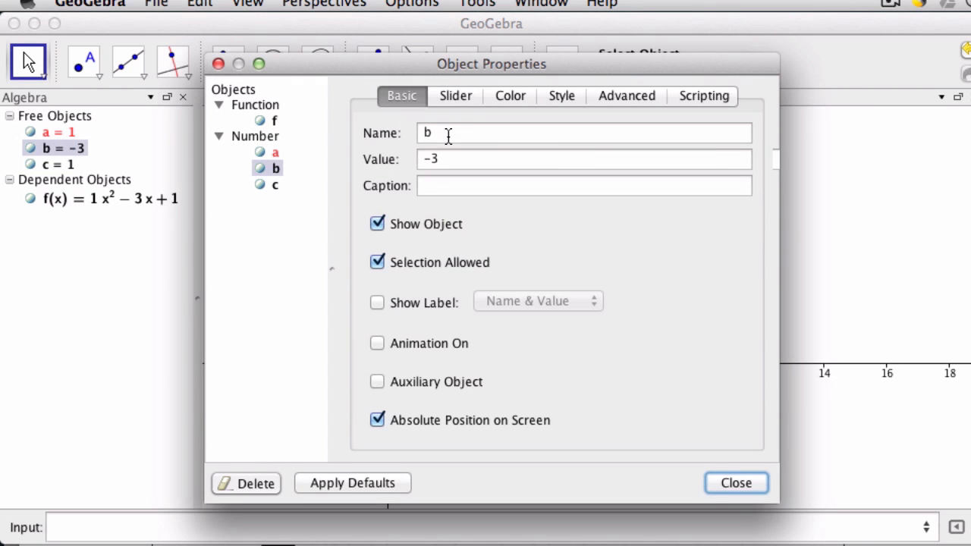
left_click(416, 302)
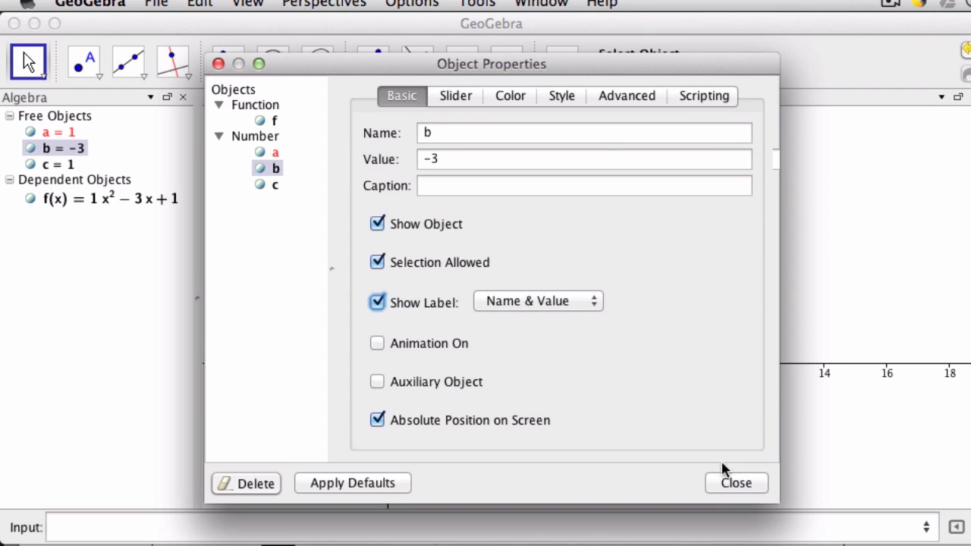
left_click(733, 483)
left_click_drag(651, 204, 680, 203)
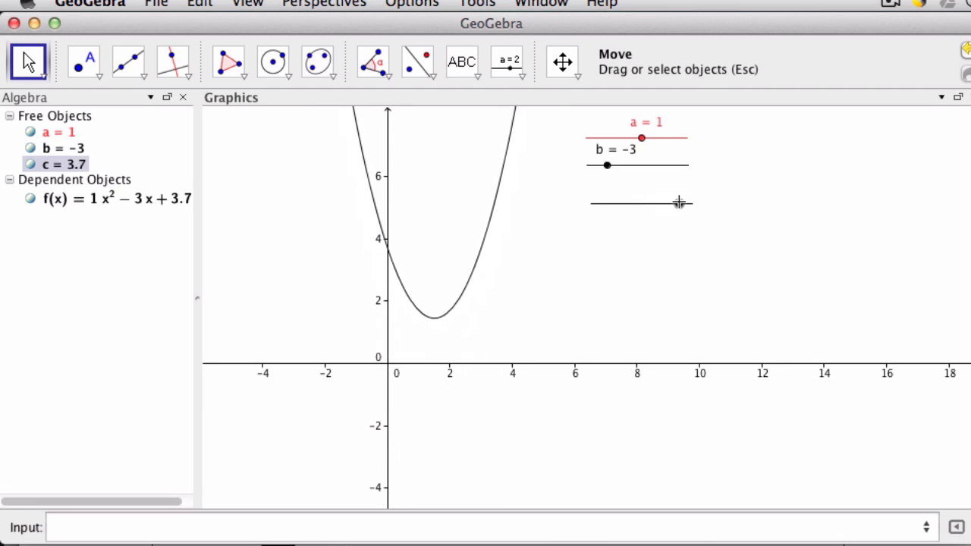